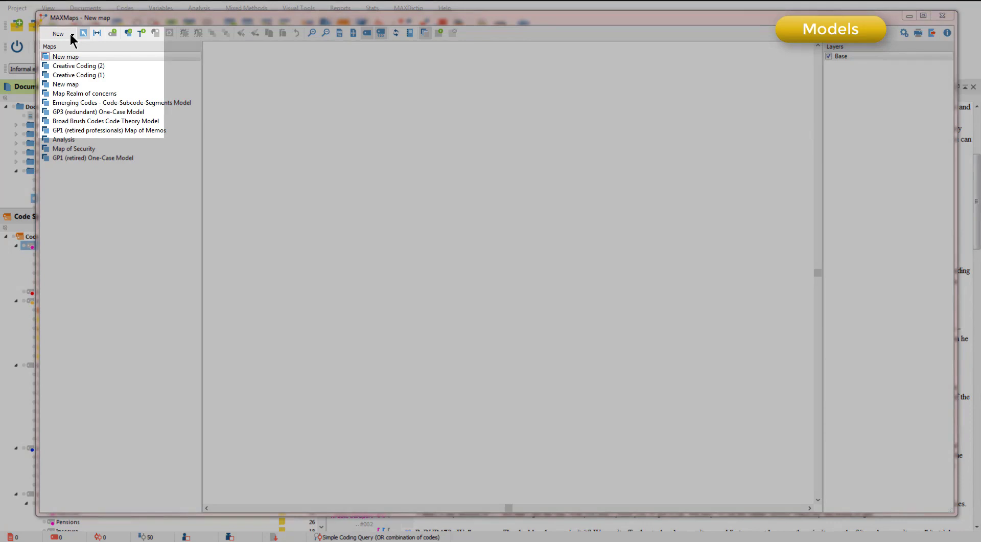
List the New options: New map, the model types (One-Case, One-Code, Code Theory) and Import Map
click(71, 34)
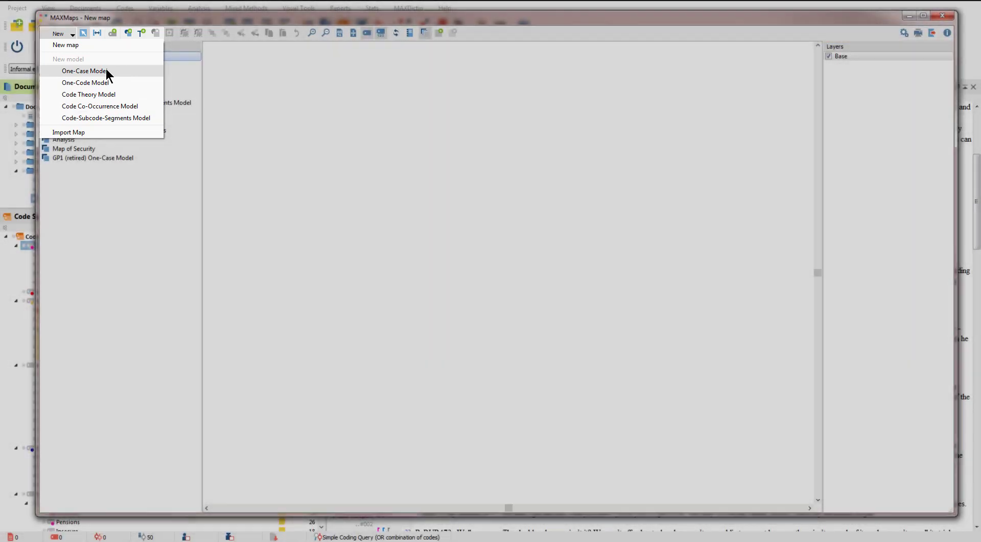
Start a One-Case Model from the GP3 focus-group document with all memo options unchecked
click(106, 70)
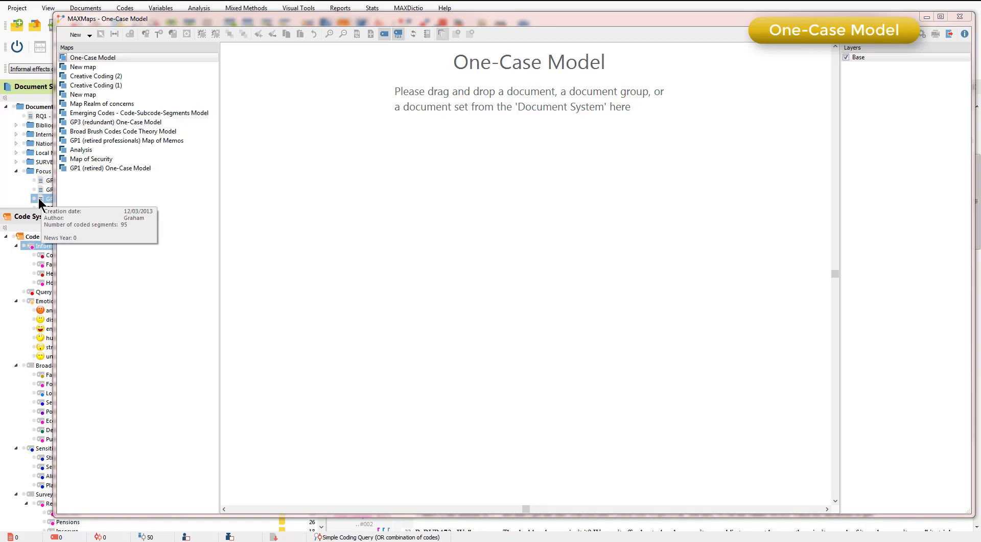
drag(40, 202, 490, 209)
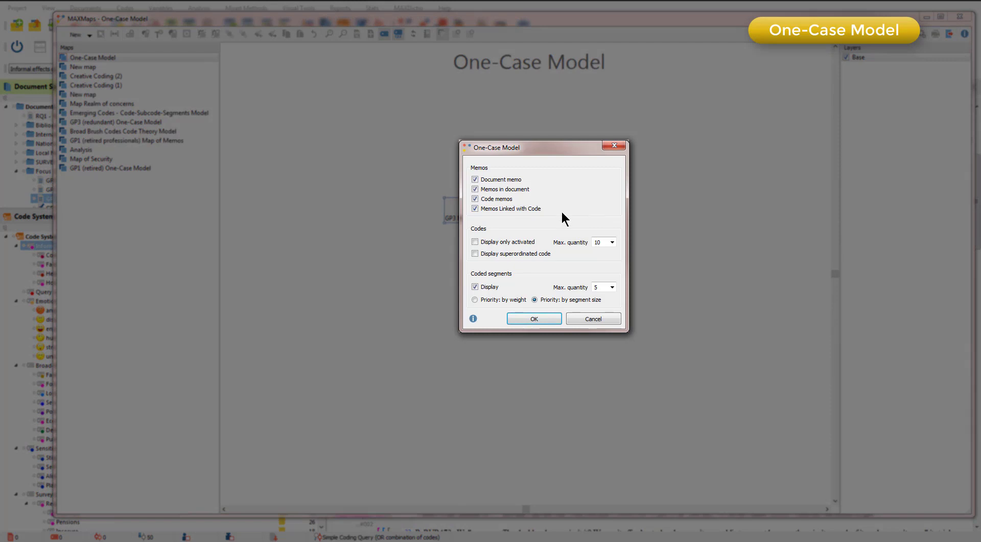
click(475, 199)
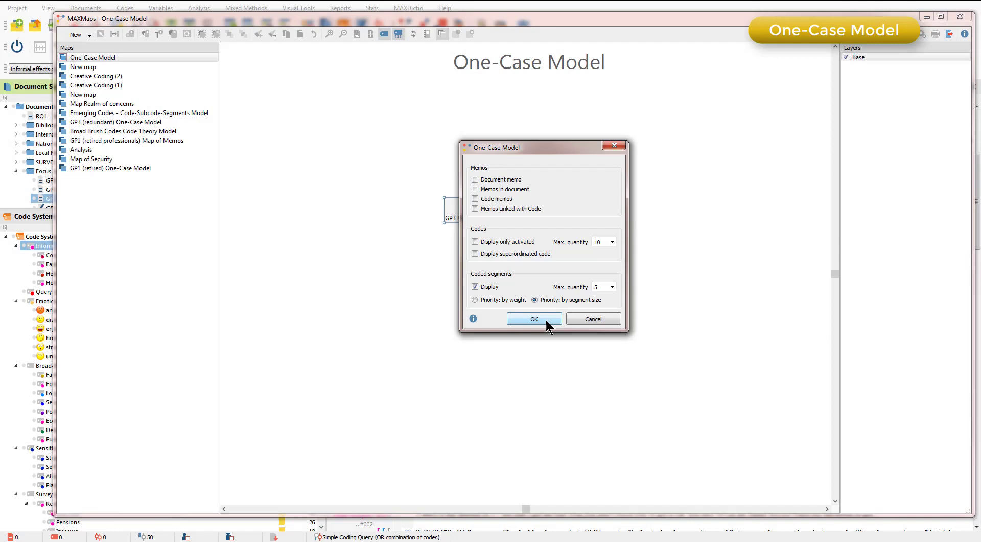
Generate the GP3 REDUNDANT_SHORT-TIME case map and move an Informal effects on social node lower right
click(546, 323)
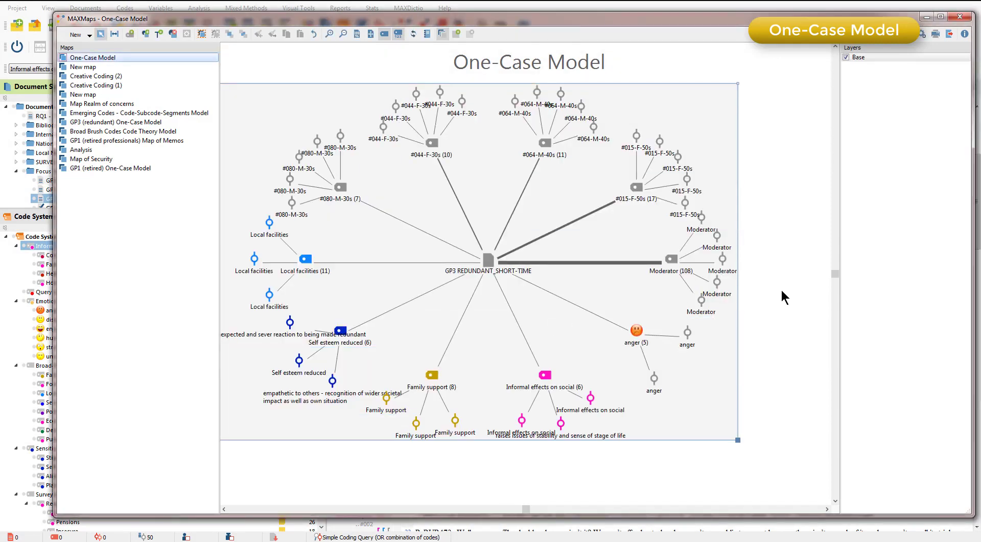
click(781, 291)
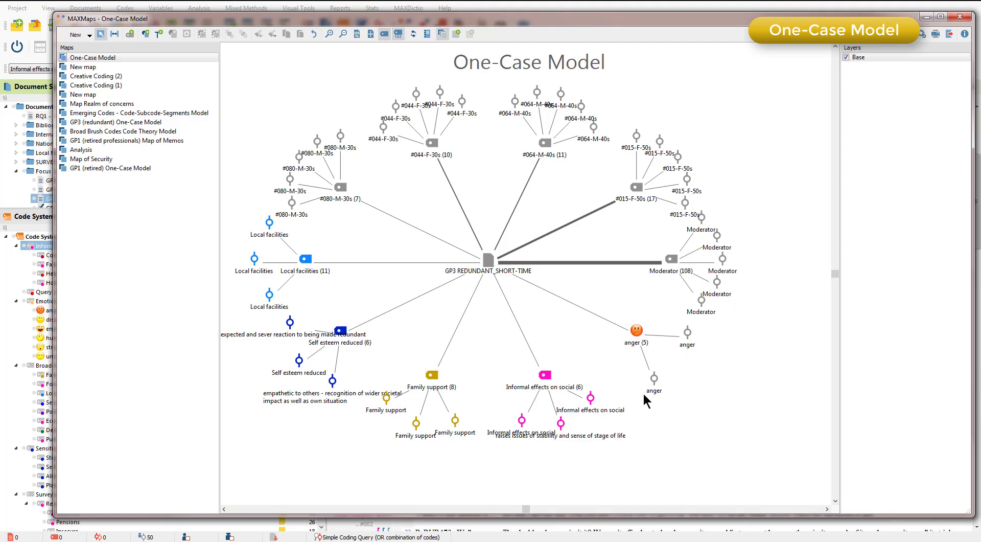
drag(593, 402, 685, 425)
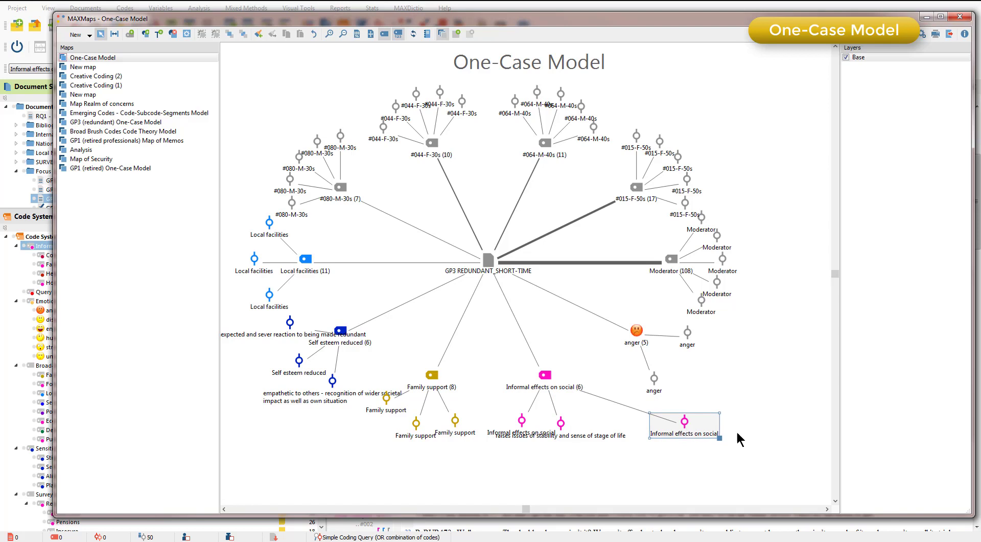
Label the Informal effects on social node with its coded segment text, move it right, and select the Family support nodes
right_click(686, 422)
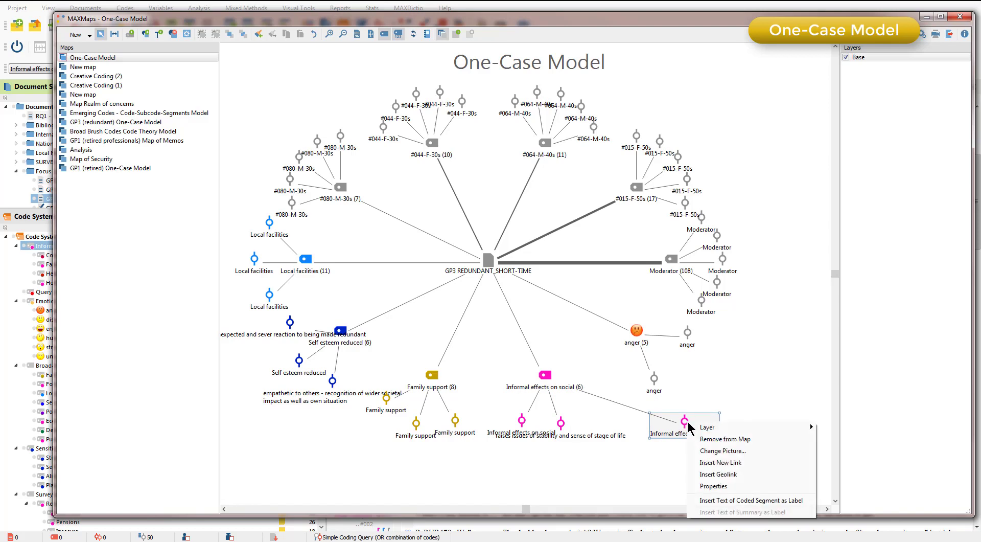
click(737, 500)
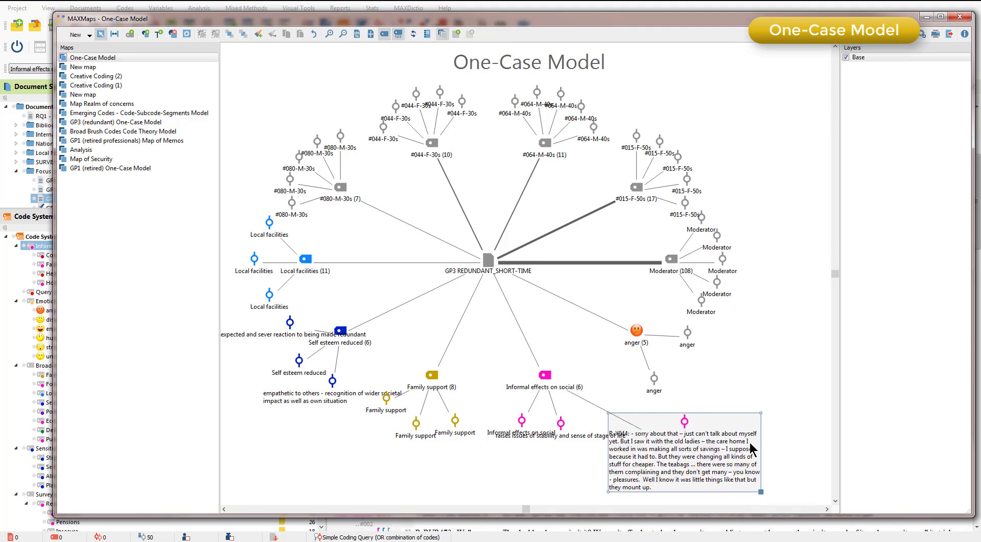
drag(731, 442, 764, 439)
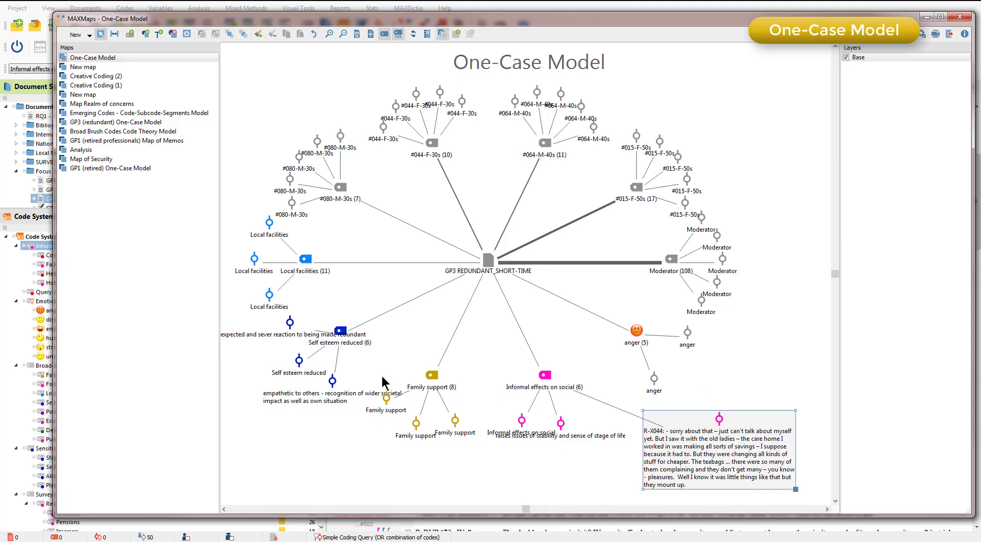
drag(370, 356, 481, 464)
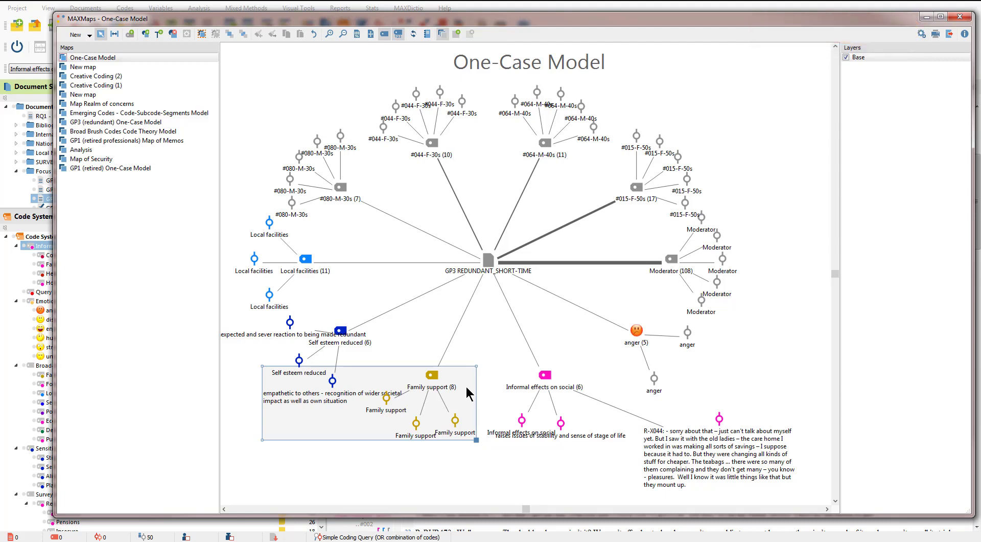
Start a One-Code Model of Family support with coded segments prioritised by segment size
click(86, 37)
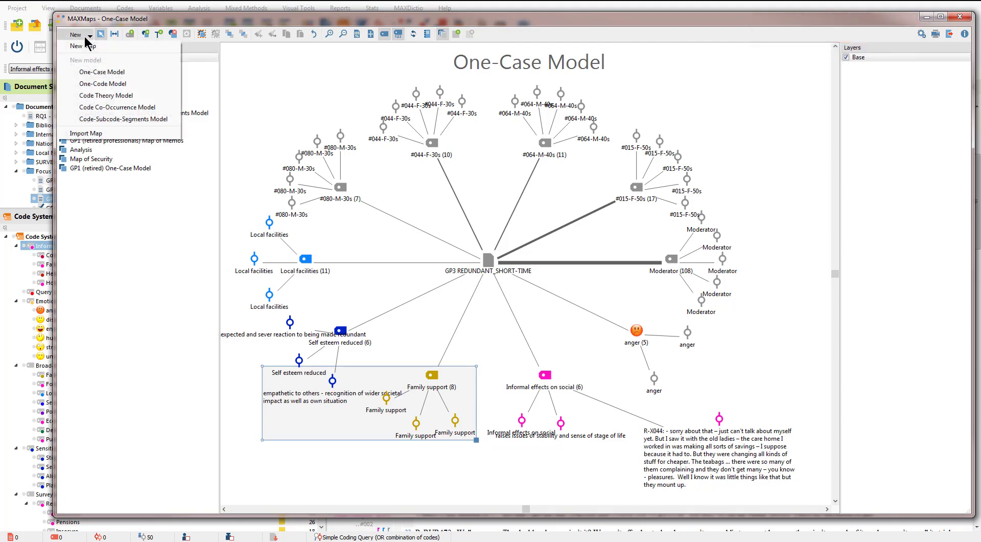
click(113, 84)
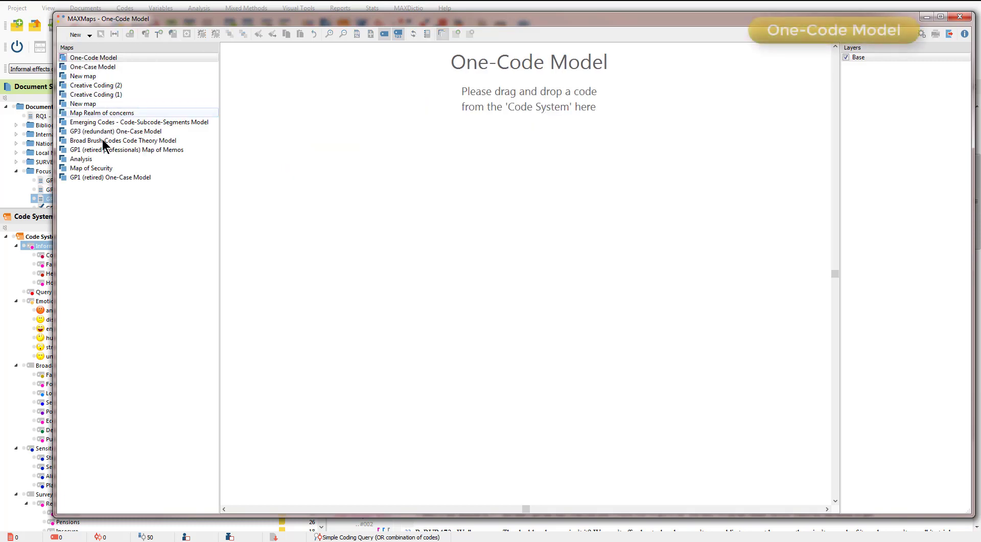
drag(53, 207, 209, 230)
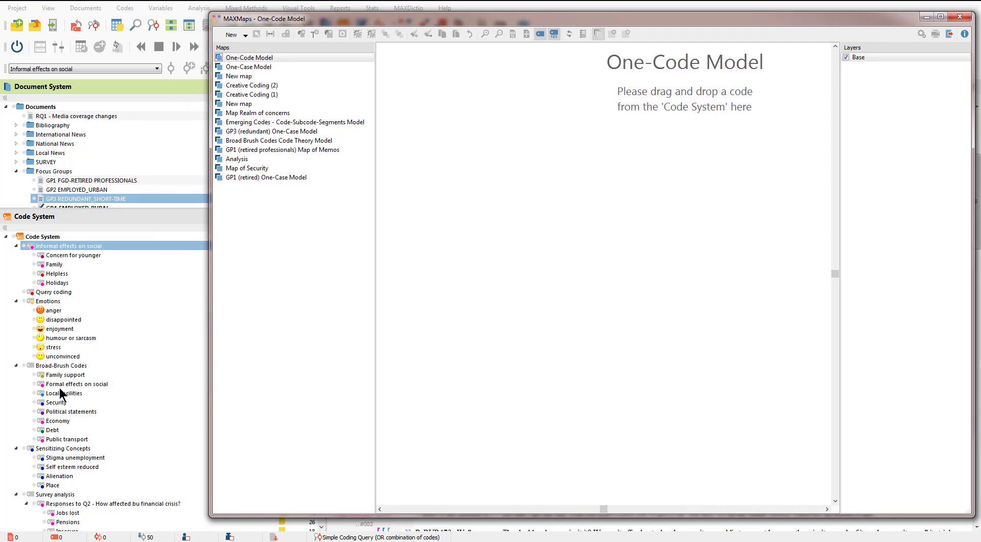
drag(57, 378, 619, 201)
click(605, 298)
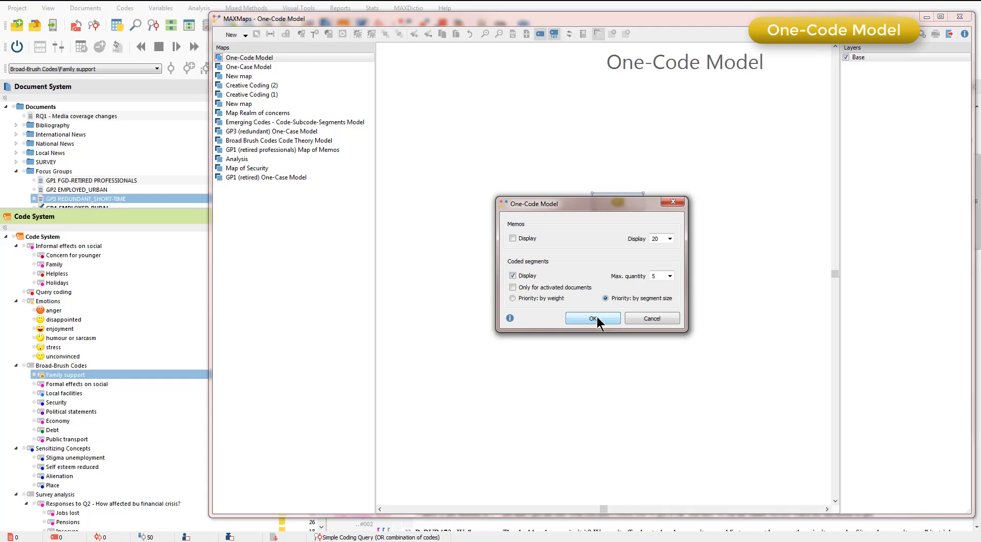
Generate the Family support model and label the lower-left GP3 node with its coded segment text
click(597, 316)
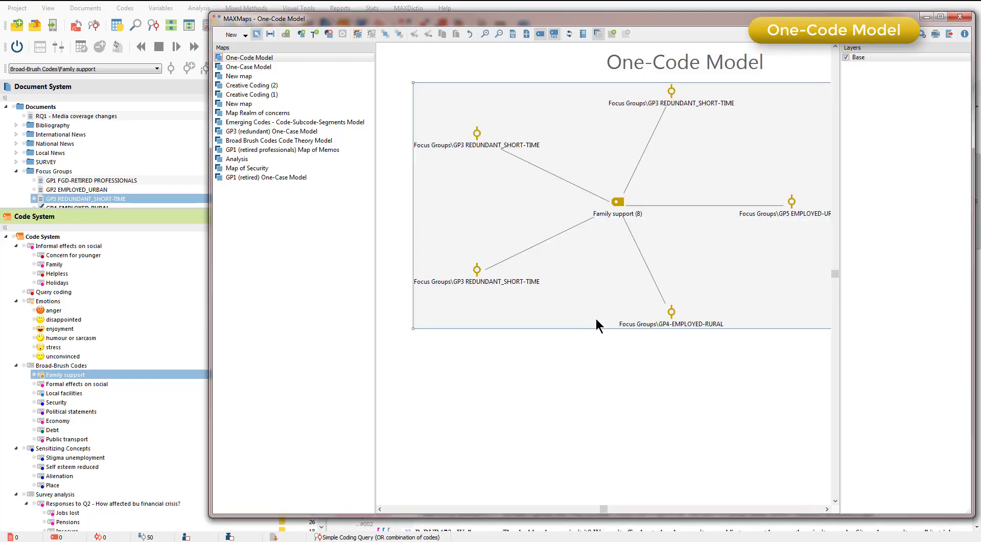
click(571, 383)
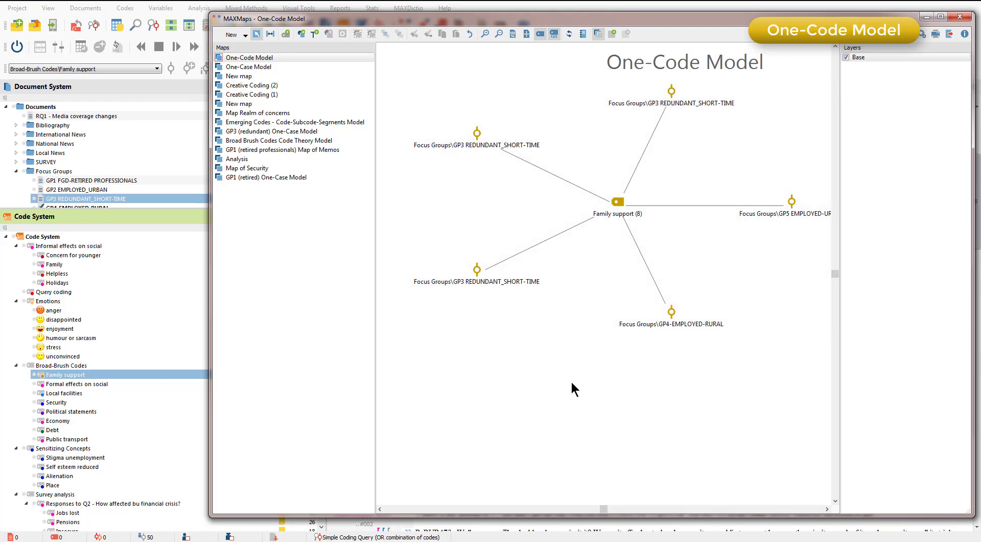
click(474, 276)
right_click(475, 276)
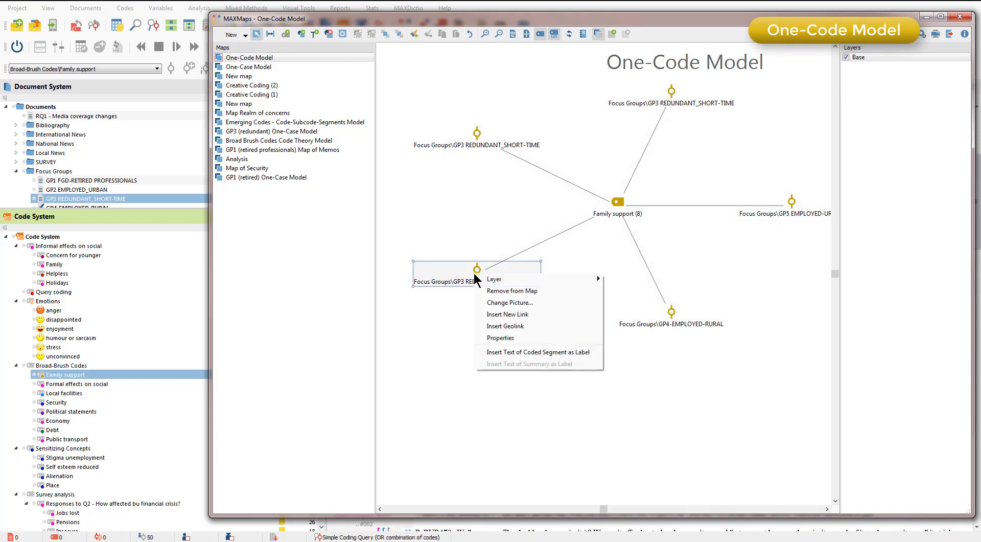
click(548, 352)
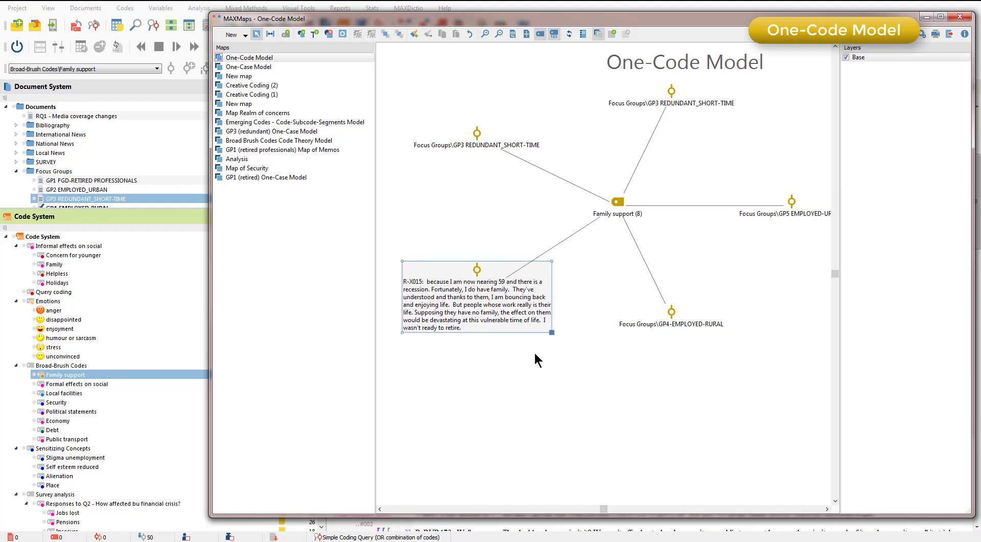
Label the GP4-EMPLOYED-RURAL node with its coded segment text
click(666, 323)
right_click(667, 317)
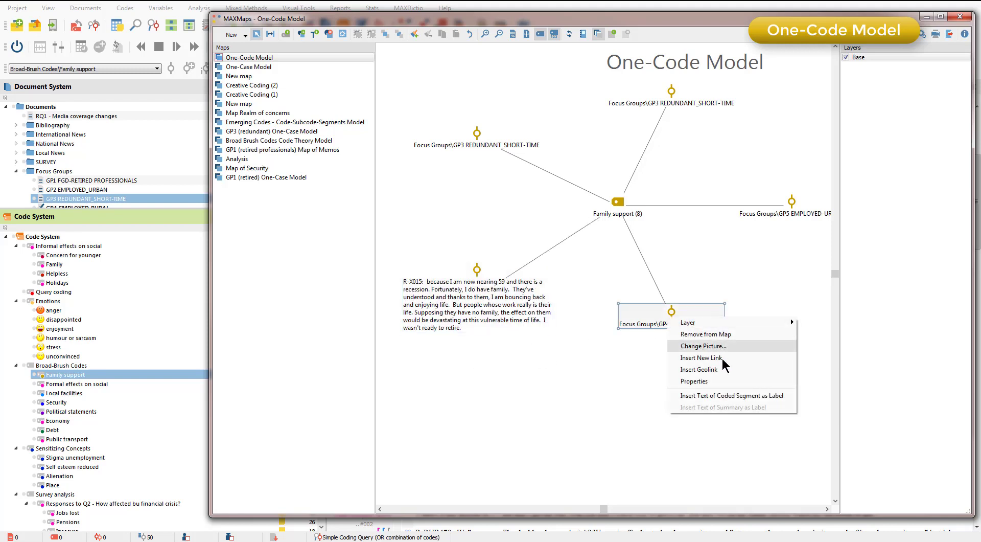
click(739, 396)
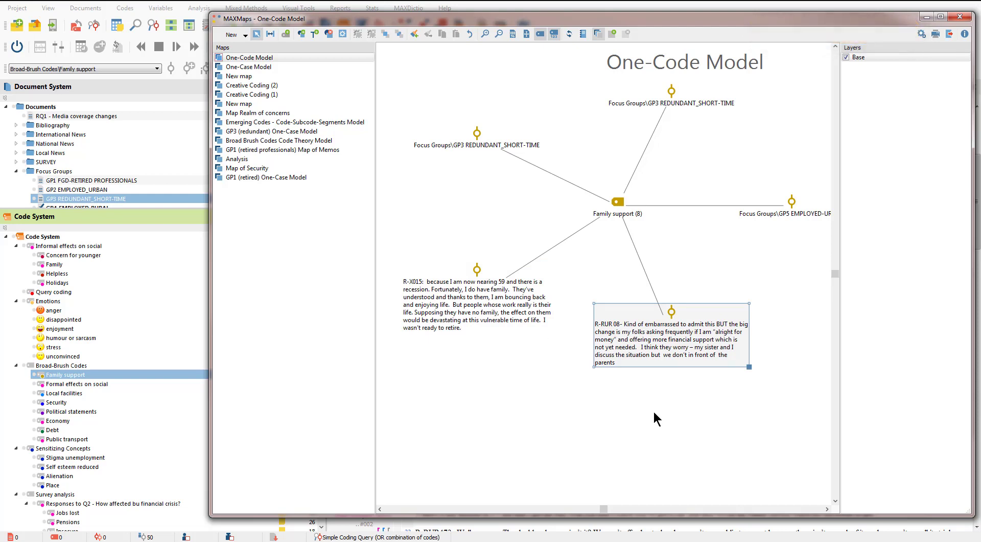
Deselect the R-RUR 08 node and view the Broad Brush Codes Code Theory Model map
click(654, 413)
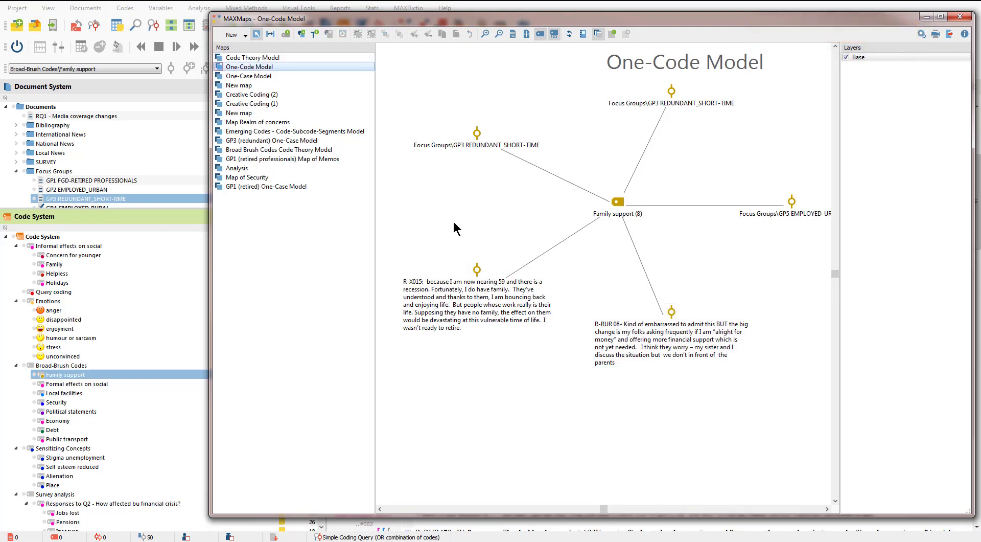
click(319, 150)
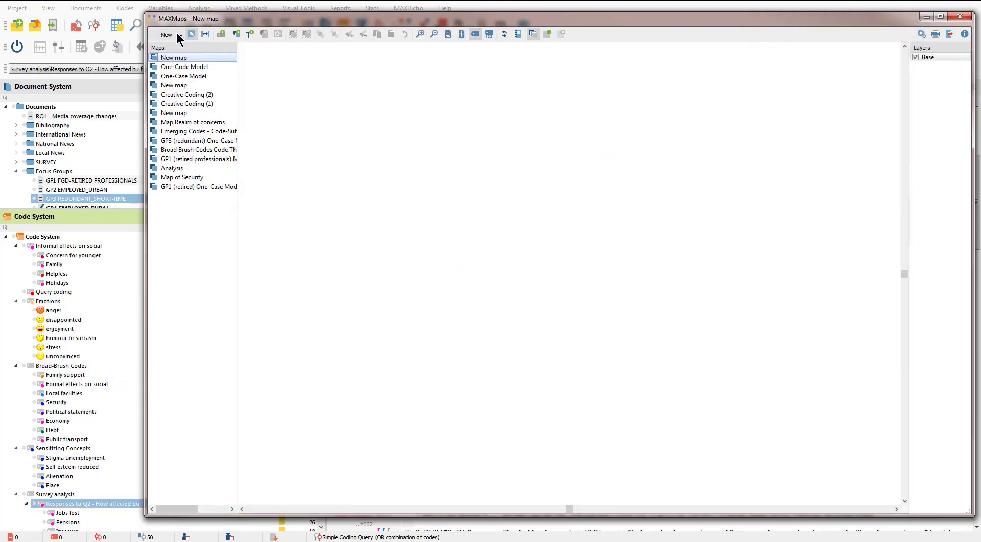
Build a Code-Subcode-Segments Model of the Responses to Q2 code
click(177, 34)
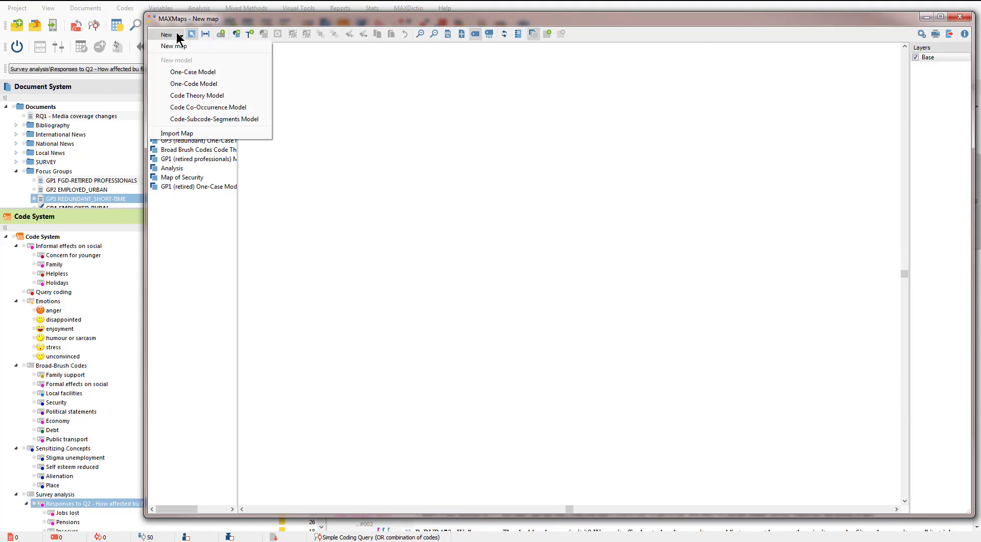
click(223, 119)
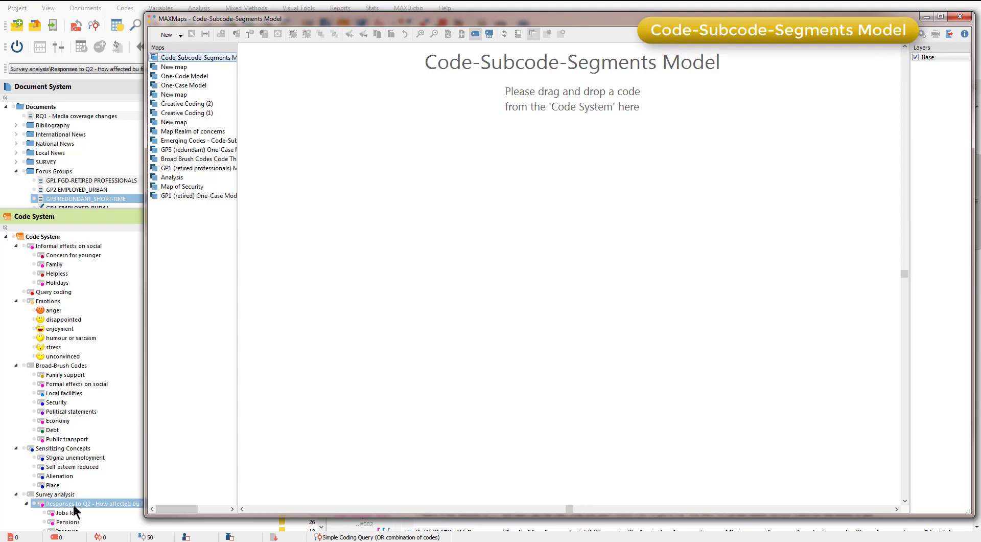
drag(72, 505, 576, 187)
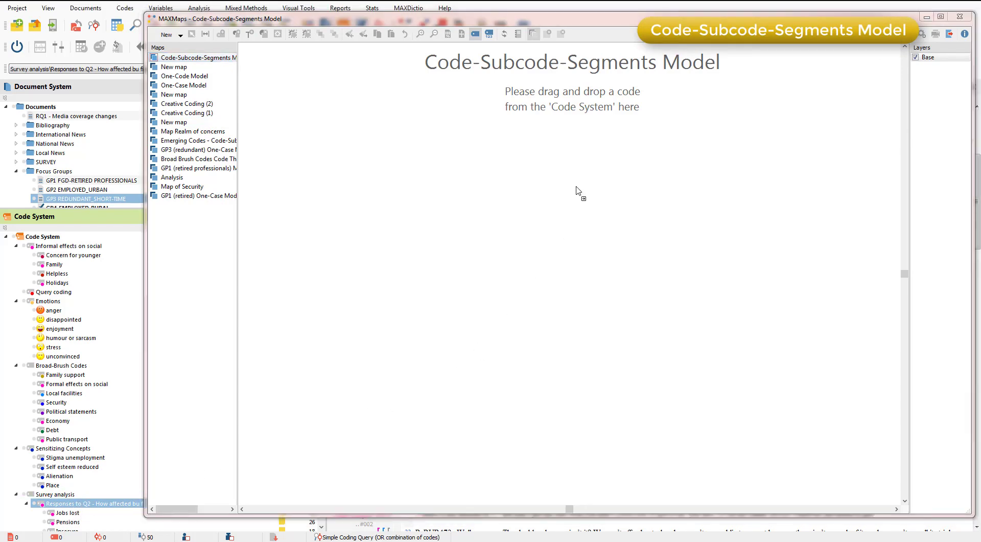
drag(577, 190, 576, 190)
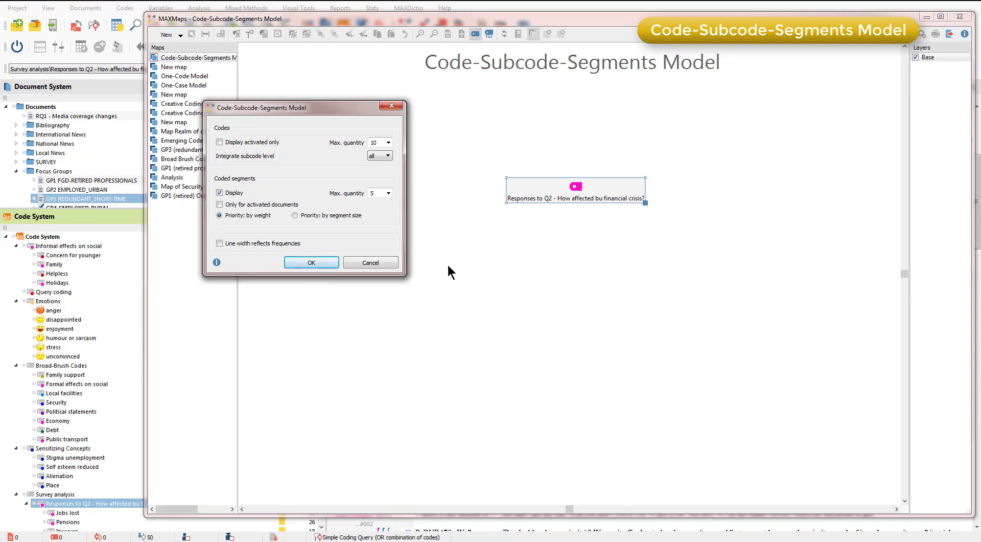
click(311, 262)
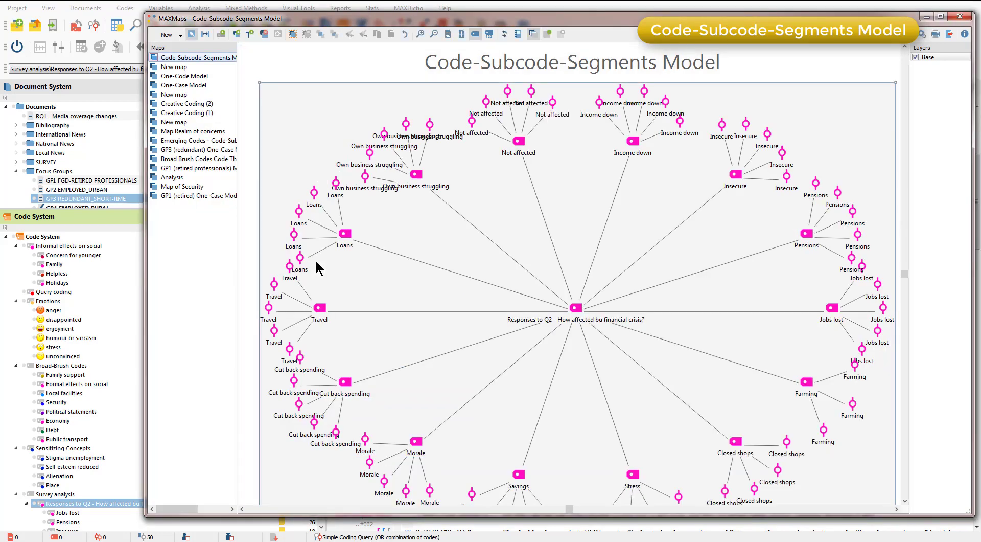
click(332, 63)
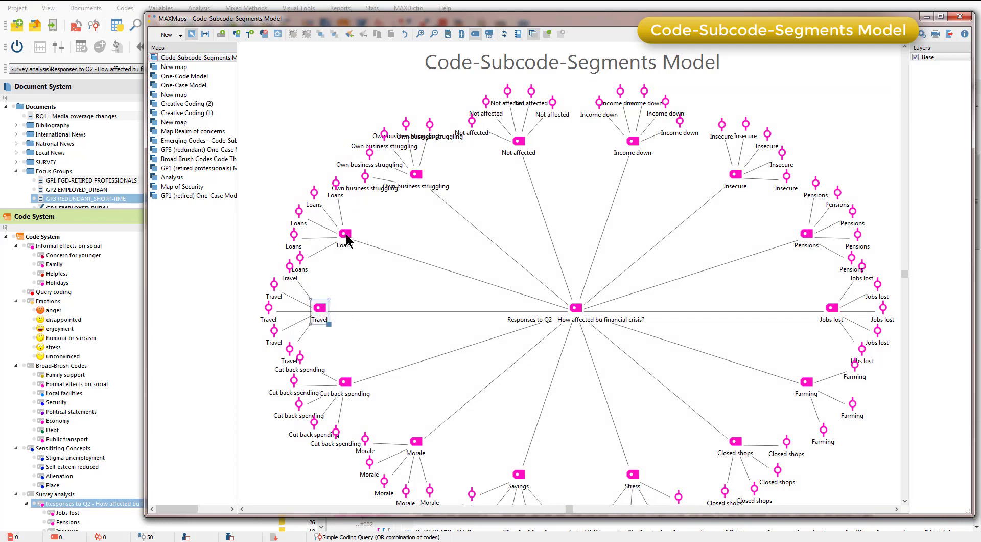
Label two Insecure segment nodes with their full coded segment text
click(418, 177)
click(512, 144)
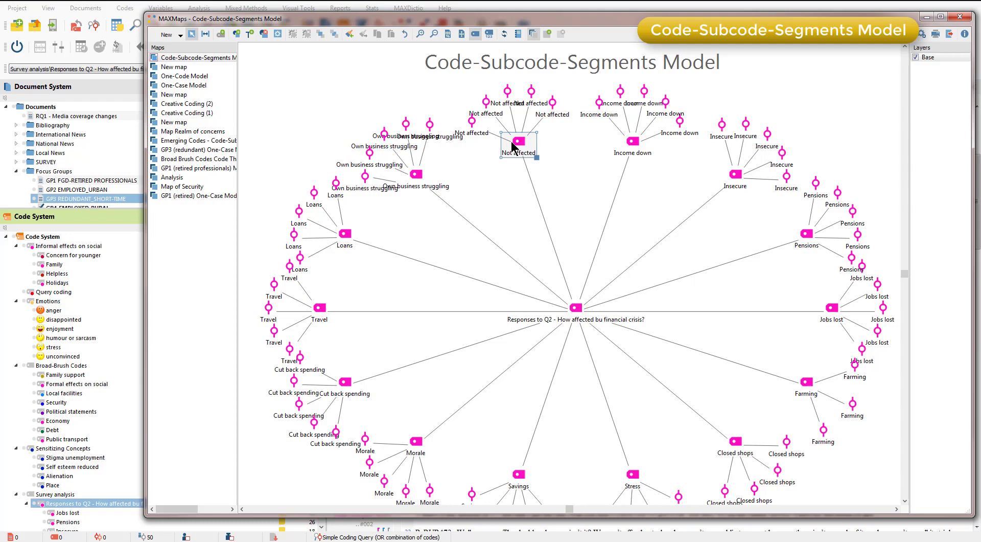
drag(747, 124, 779, 94)
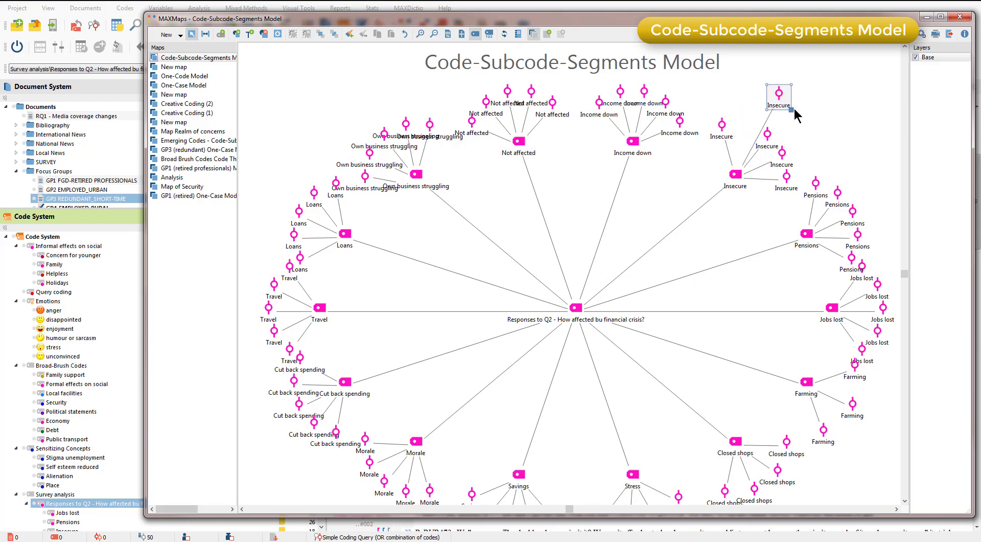
right_click(780, 98)
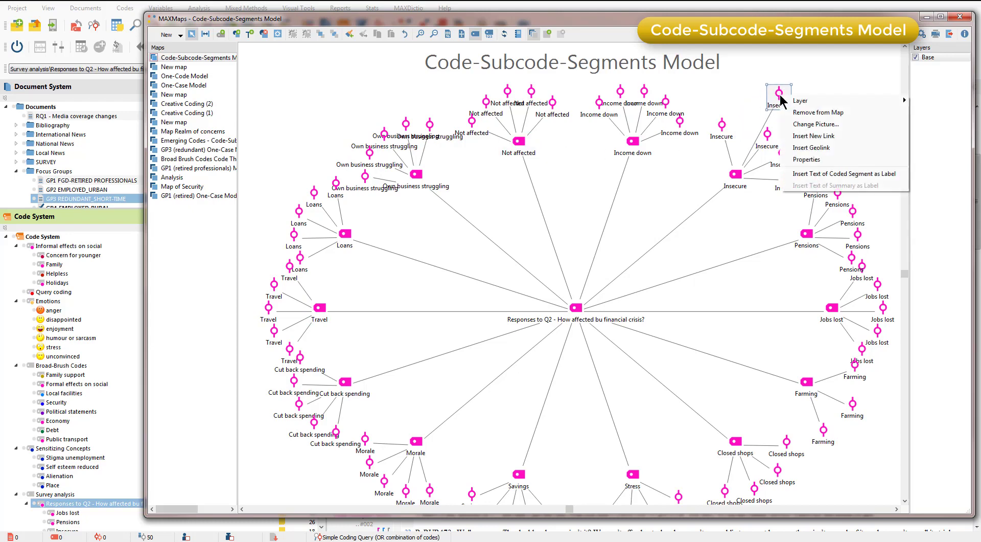
click(831, 173)
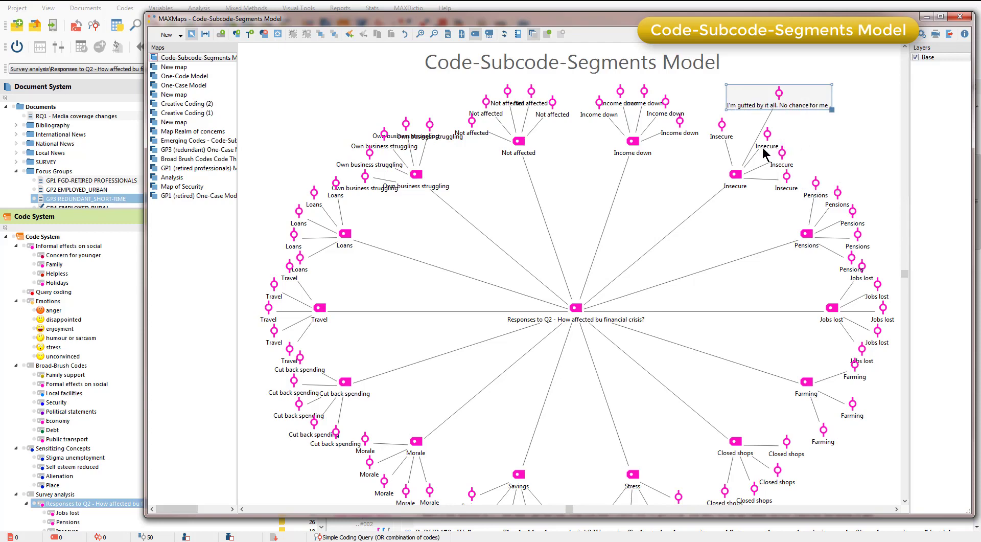
drag(766, 140, 797, 138)
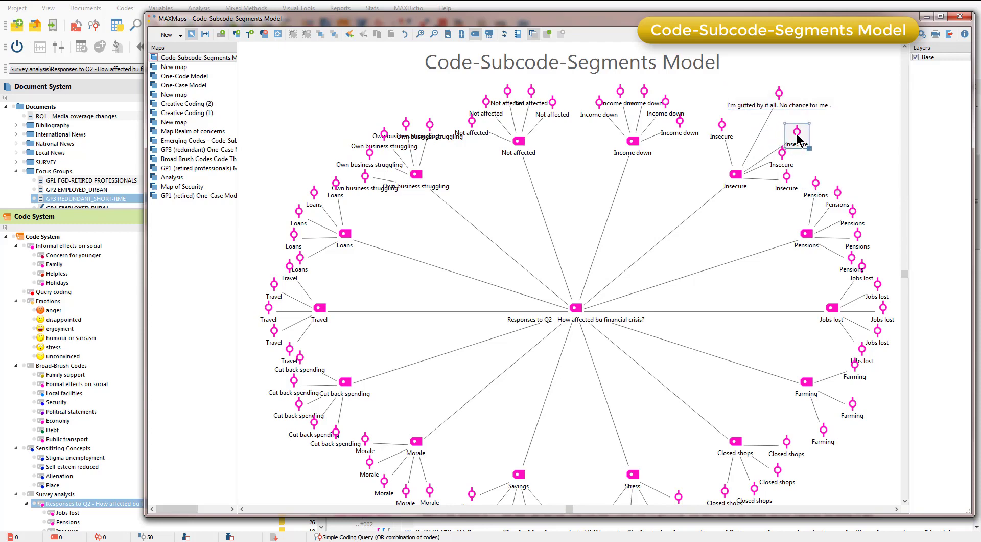
right_click(797, 138)
click(836, 217)
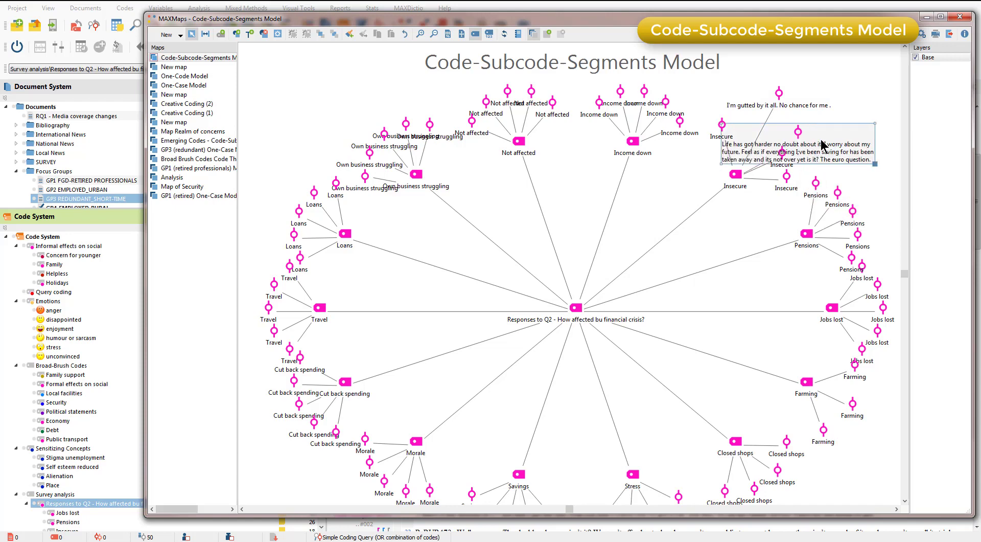
Spread the Insecure quote nodes apart around the Insecure code
drag(821, 146, 856, 138)
drag(778, 105, 795, 85)
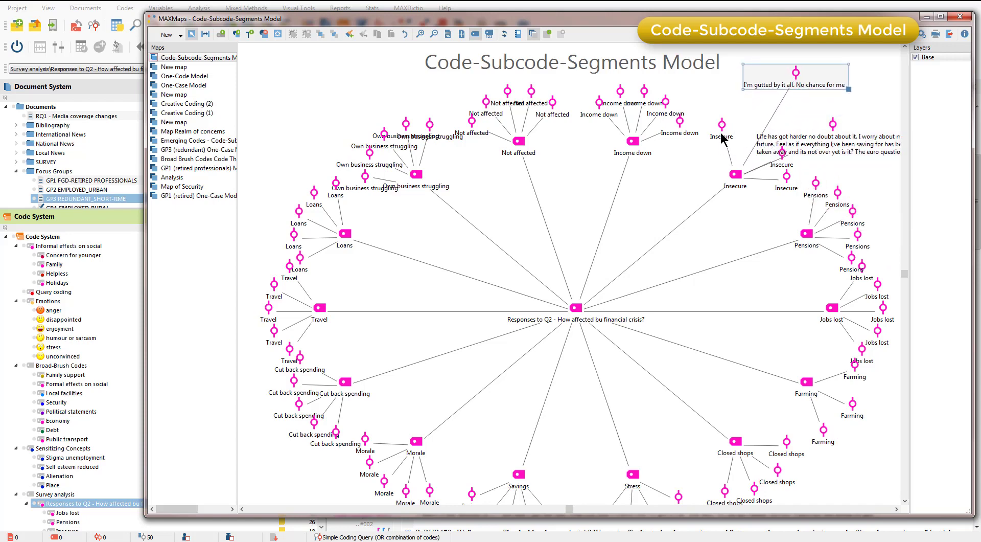
drag(722, 139, 729, 115)
drag(781, 155, 804, 128)
mouse_move(787, 177)
mouse_down()
mouse_move(773, 207)
mouse_move(797, 178)
mouse_move(802, 184)
mouse_up()
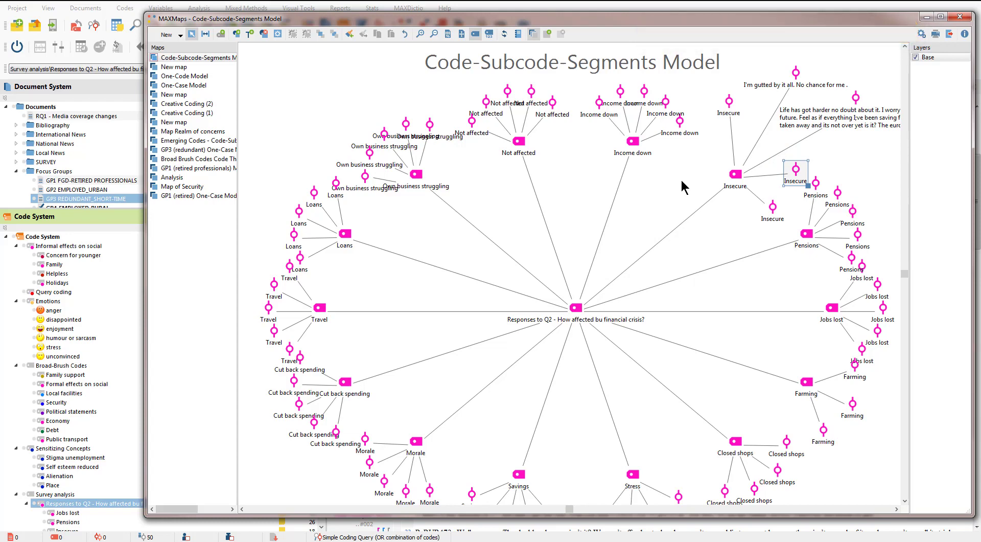
Start a Code Co-Occurrence Model with Family support, confirming more codes will follow
click(169, 34)
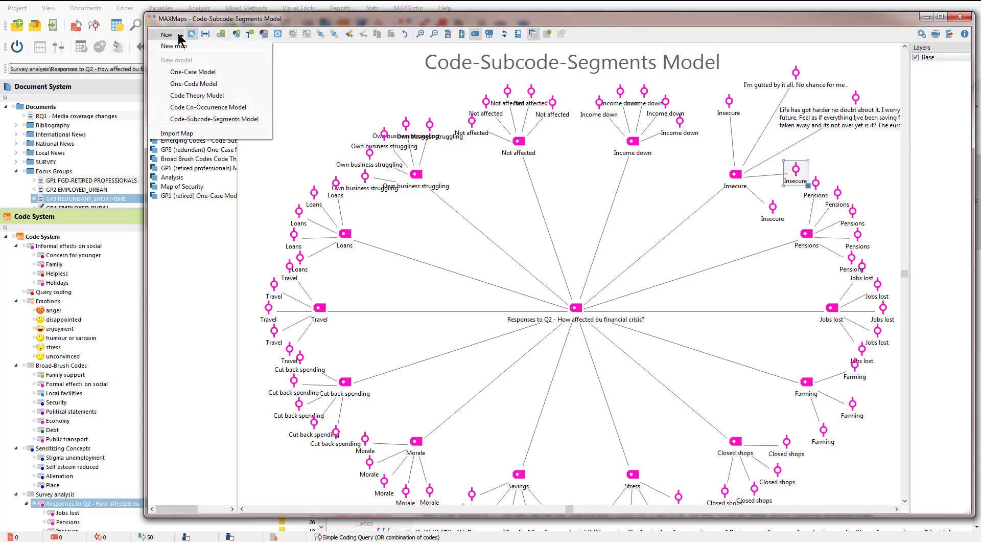
click(210, 109)
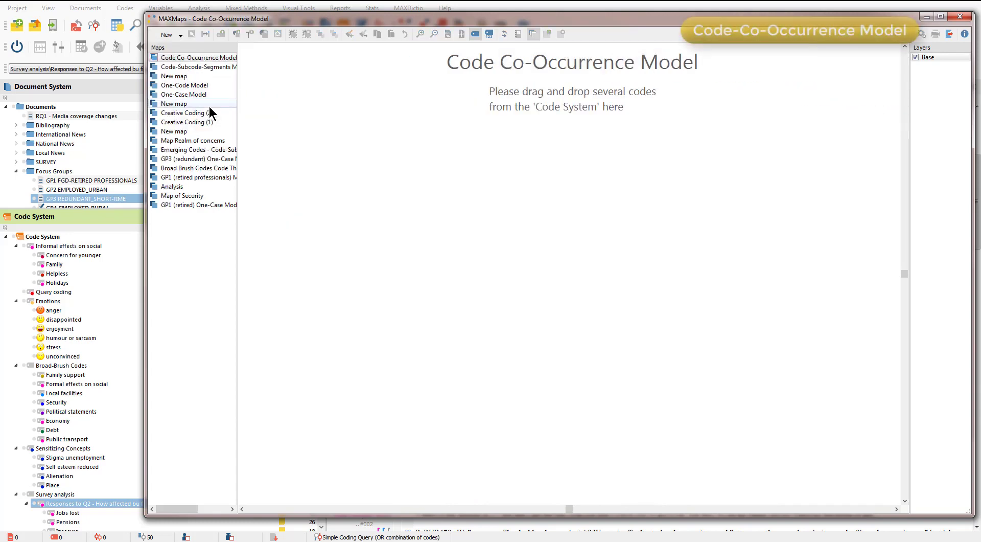
click(64, 374)
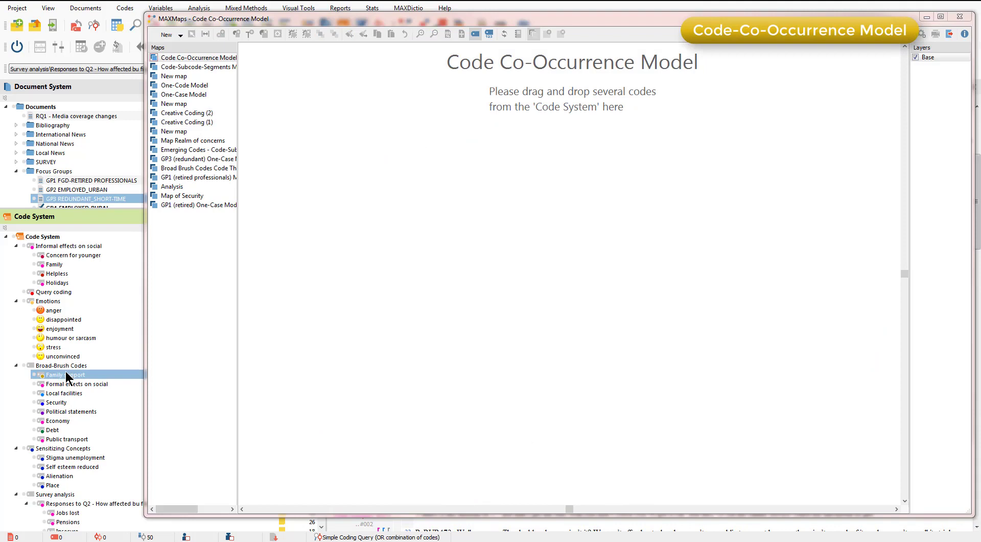
drag(58, 377, 532, 194)
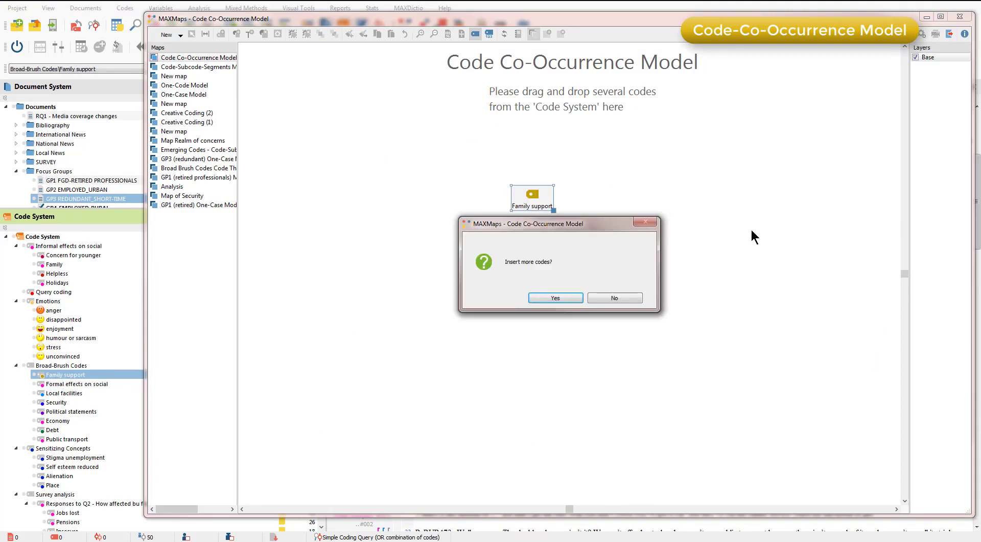
click(563, 299)
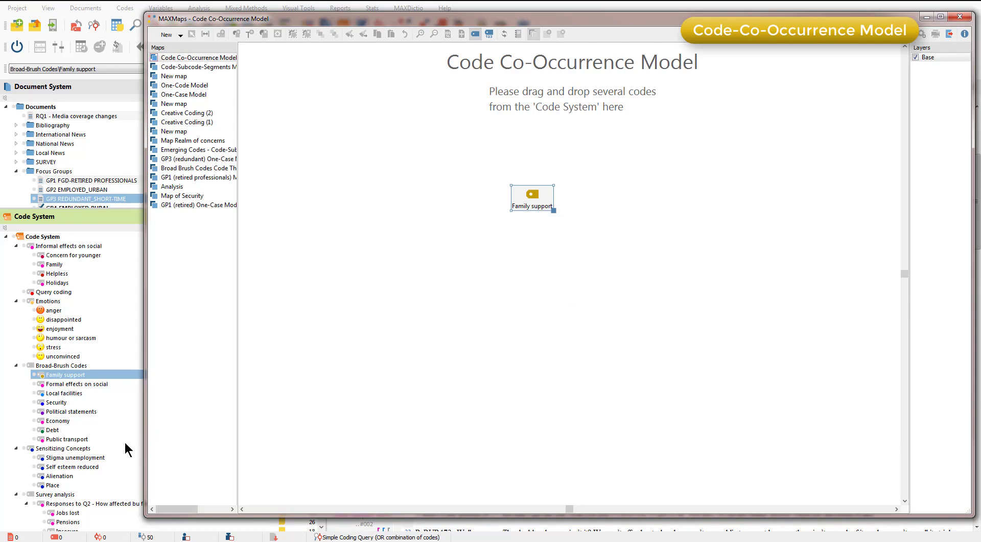
Add the Family and Concern for younger codes, then finish adding codes
click(45, 265)
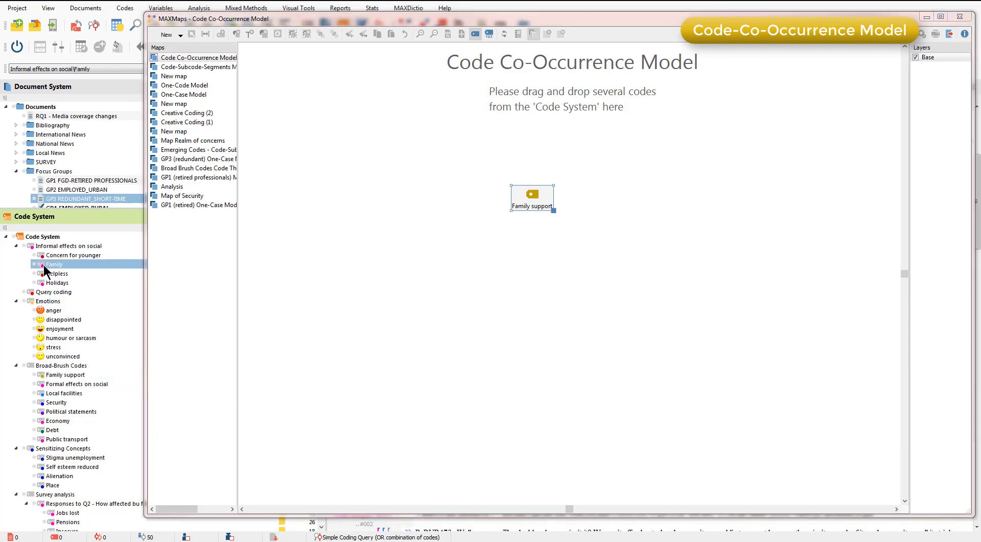
drag(45, 271, 525, 302)
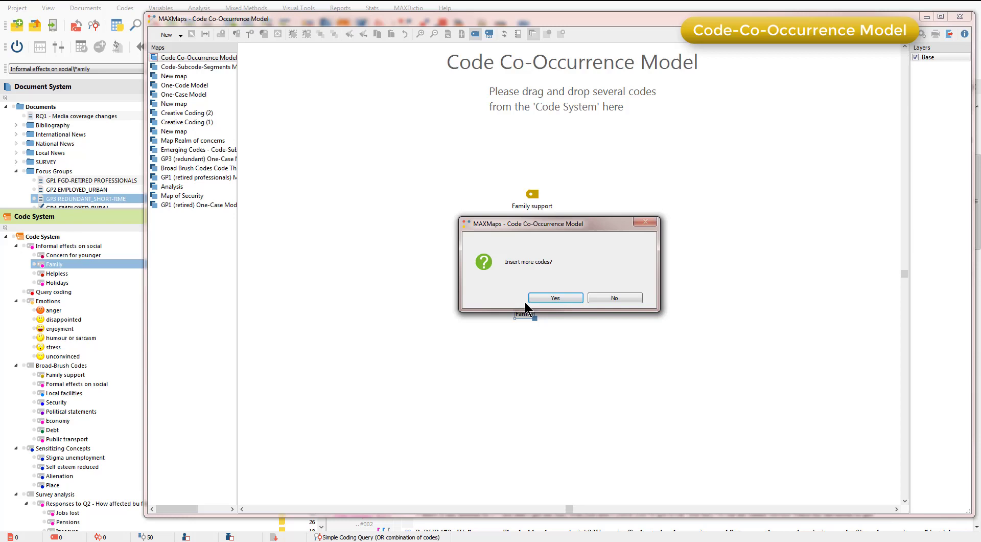
click(556, 298)
drag(73, 254, 621, 273)
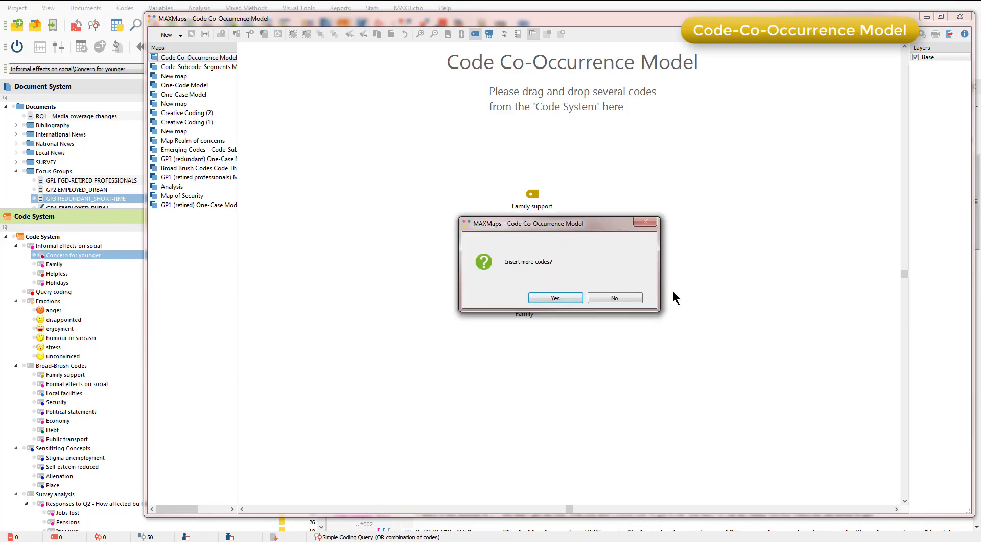
click(608, 298)
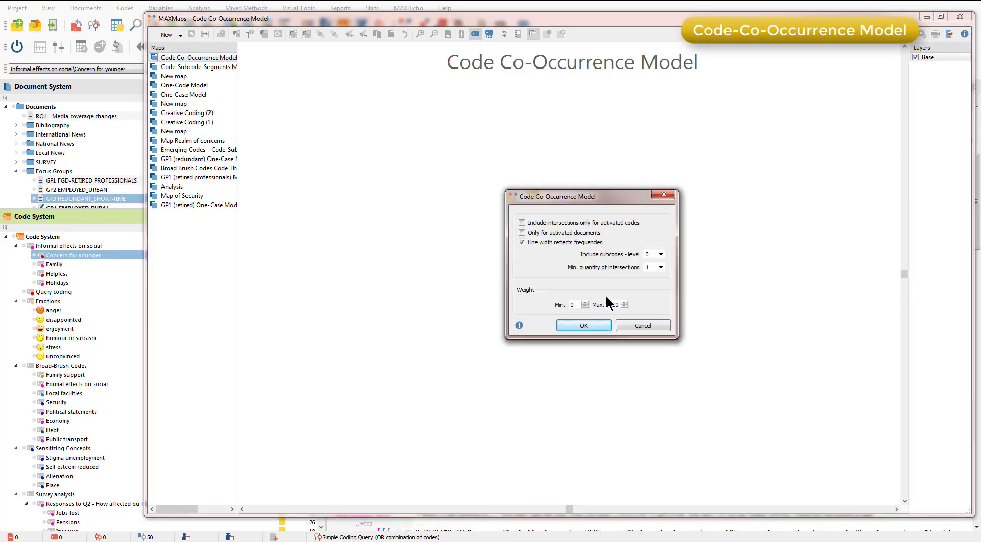
Turn off Line width reflects frequencies and generate the co-occurrence map
click(521, 243)
click(583, 326)
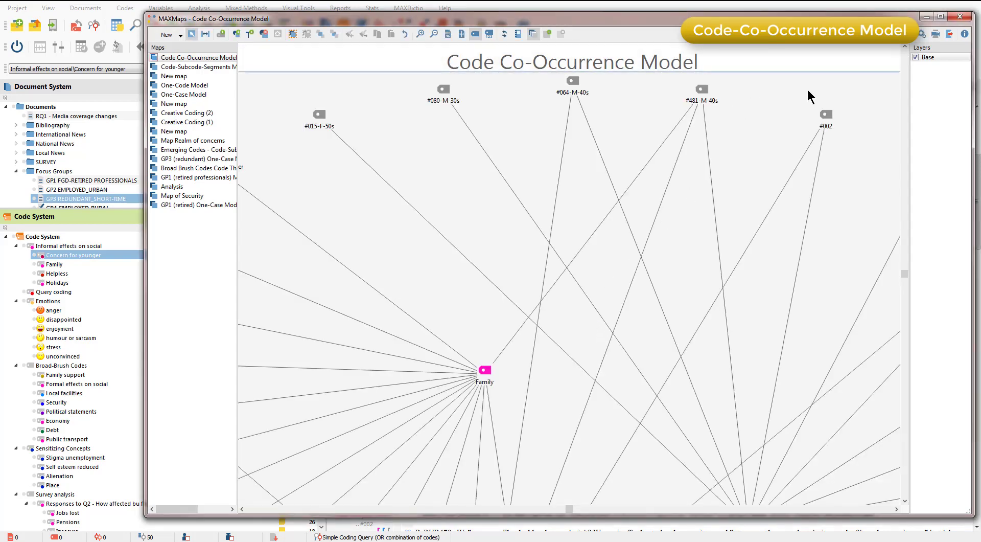
Deselect everything, then zoom the map out three levels and back in one to fit the whole co-occurrence model
click(850, 61)
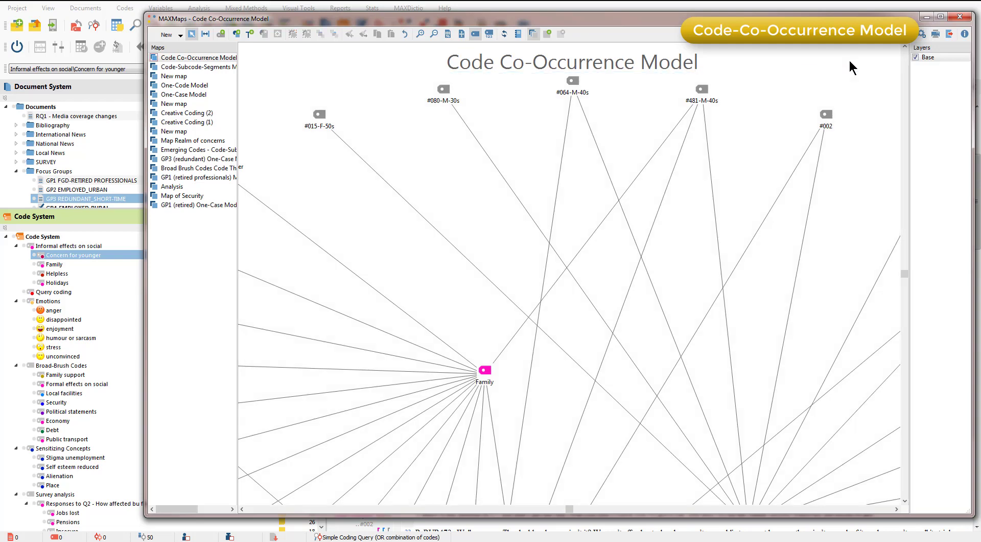
click(431, 36)
click(431, 35)
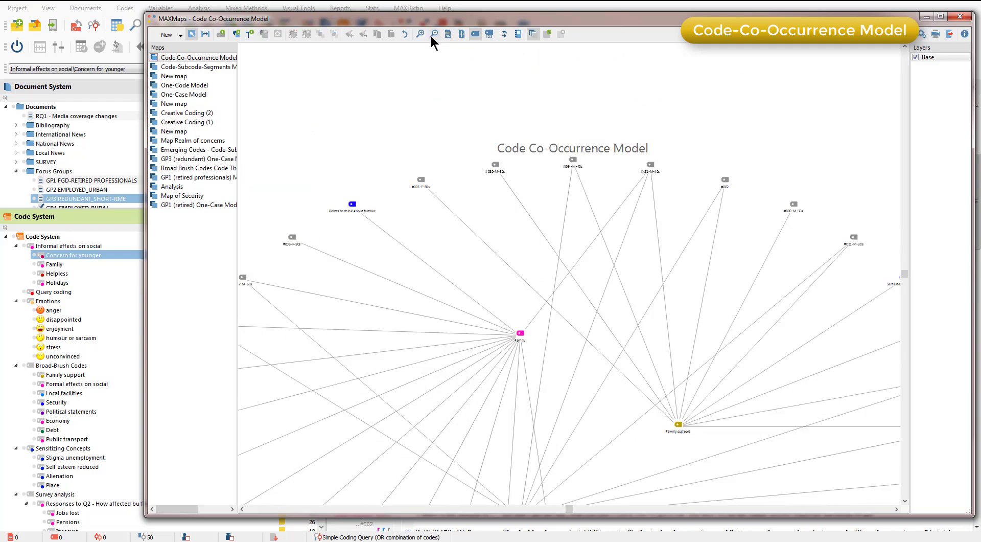
click(430, 36)
drag(905, 274, 907, 273)
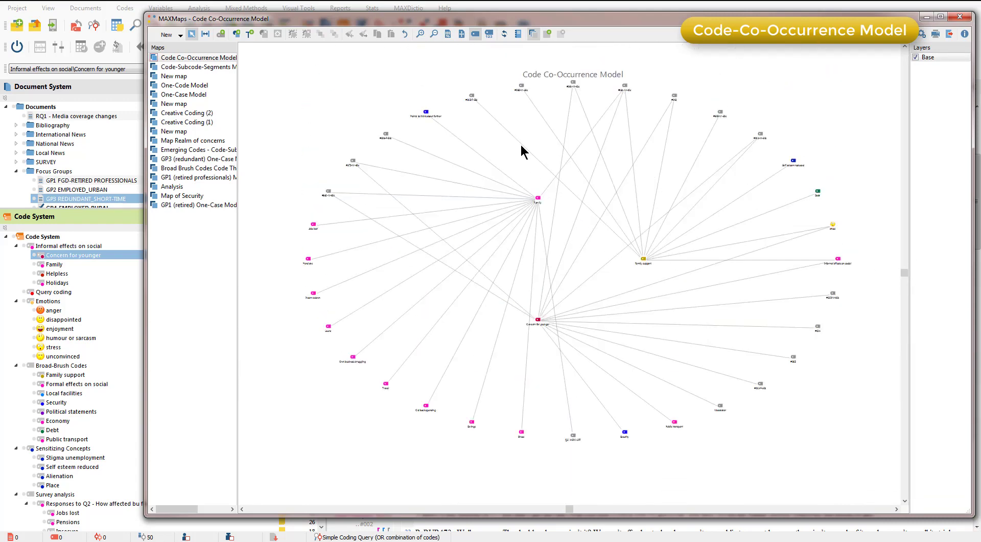
click(420, 34)
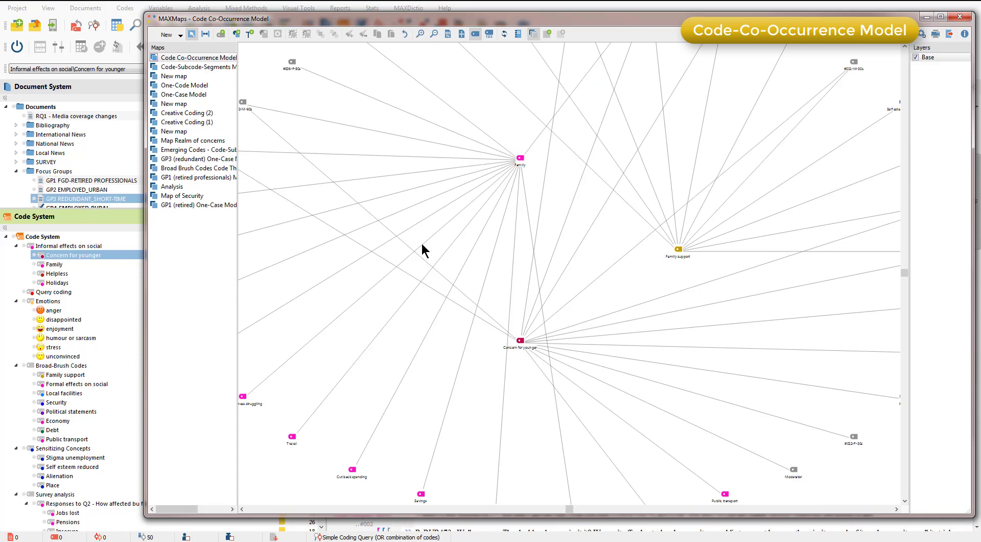
scroll(515, 236, down, 1)
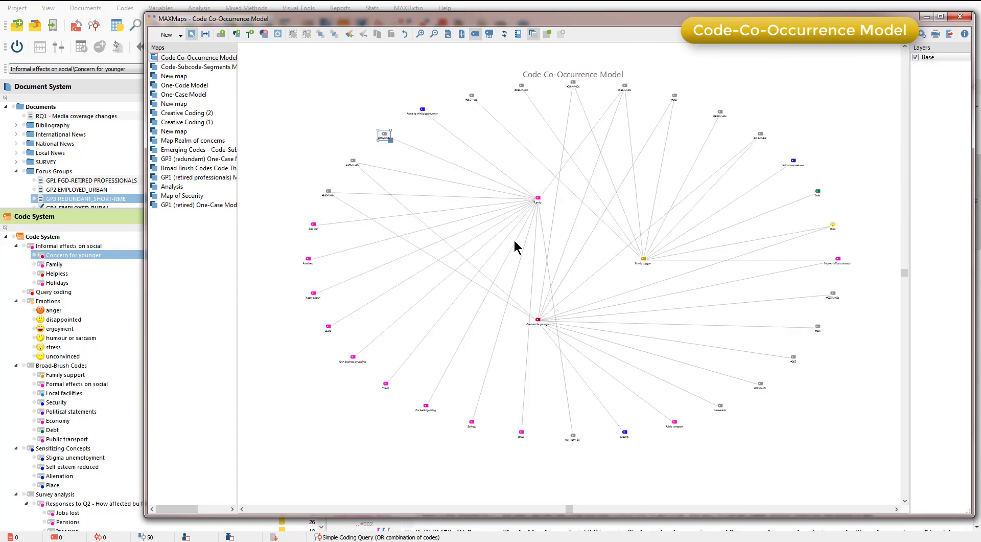
Select the Family, Family support and Concern for younger nodes to inspect their co-occurrence links
click(538, 199)
click(636, 263)
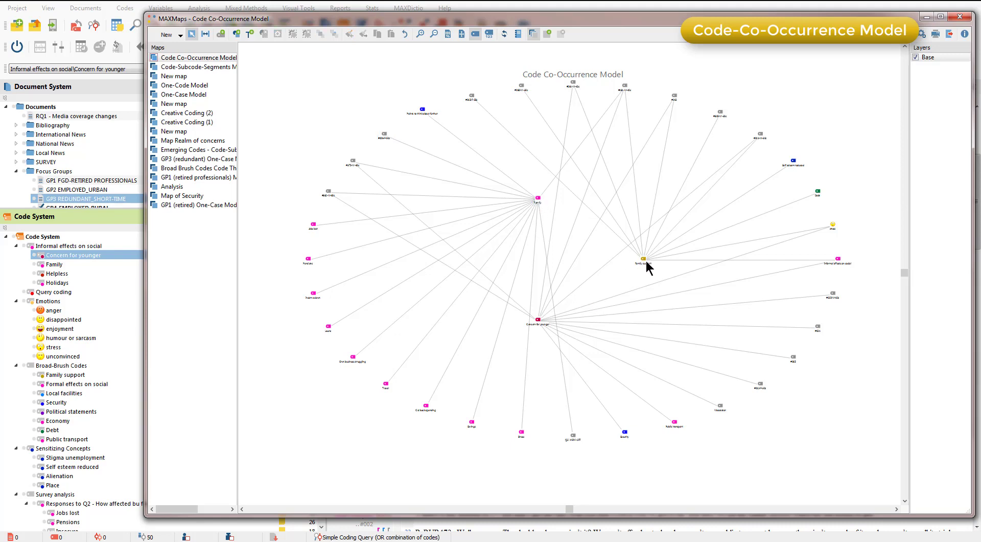
click(643, 259)
click(537, 320)
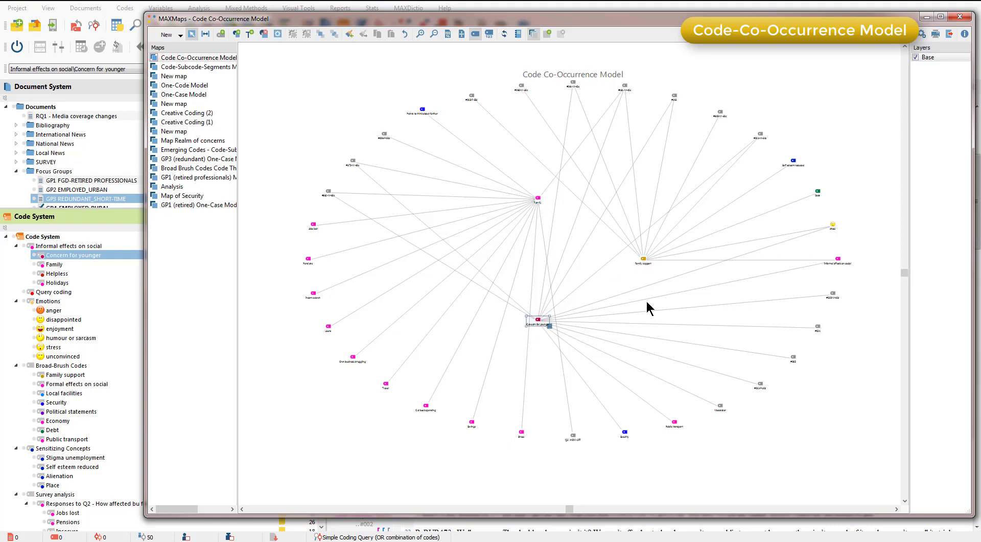